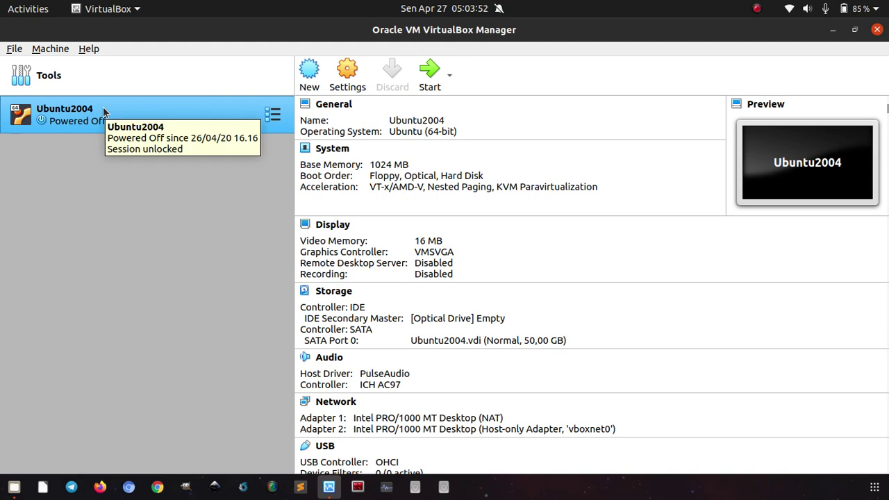
- Open the appliance export for the Ubuntu2004 virtual machine and clear the default output file path
{"action": "right_click", "coordinate": [104, 111]}
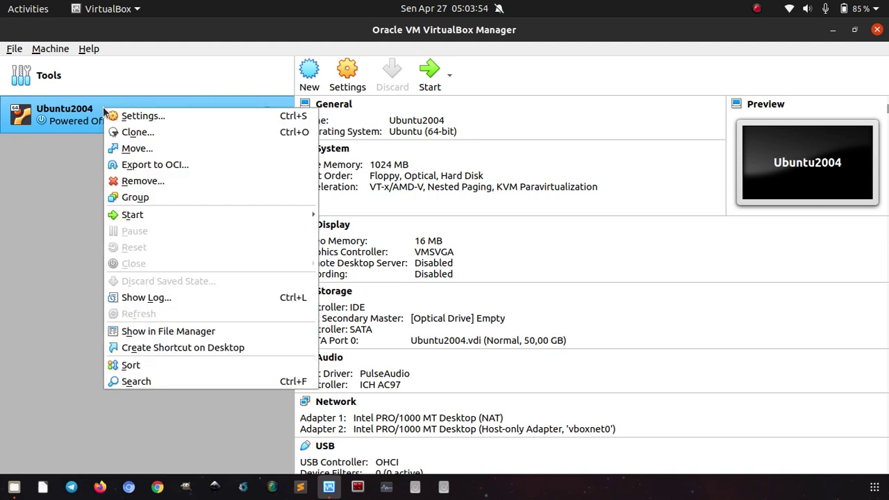
{"action": "left_click", "coordinate": [125, 166]}
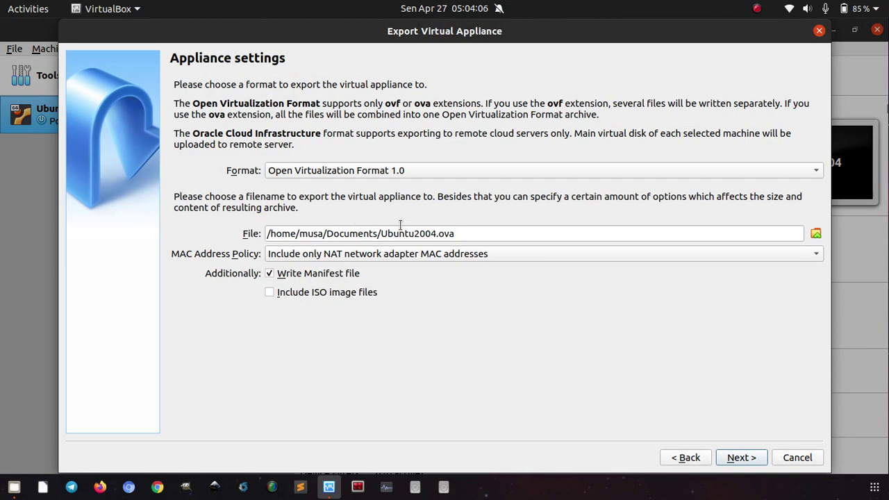
{"action": "left_click", "coordinate": [470, 236]}
{"action": "left_click_drag", "start_coordinate": [454, 233], "coordinate": [258, 232]}
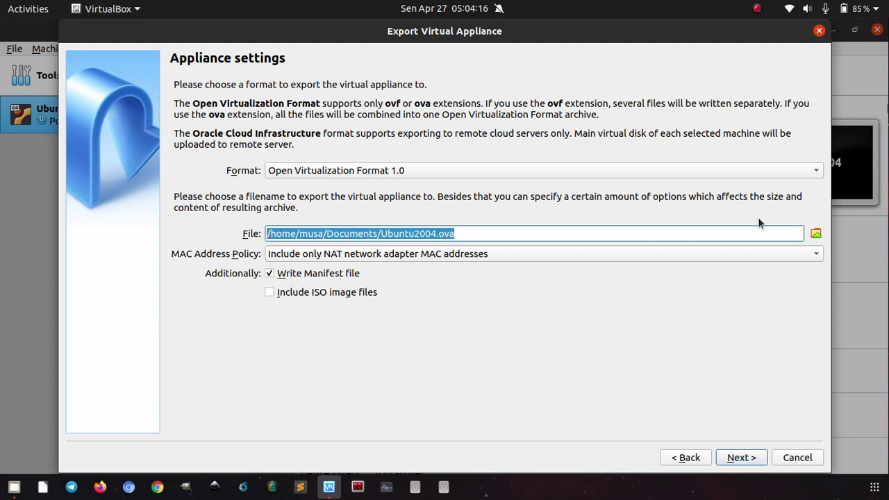
{"action": "key", "text": "BackSpace"}
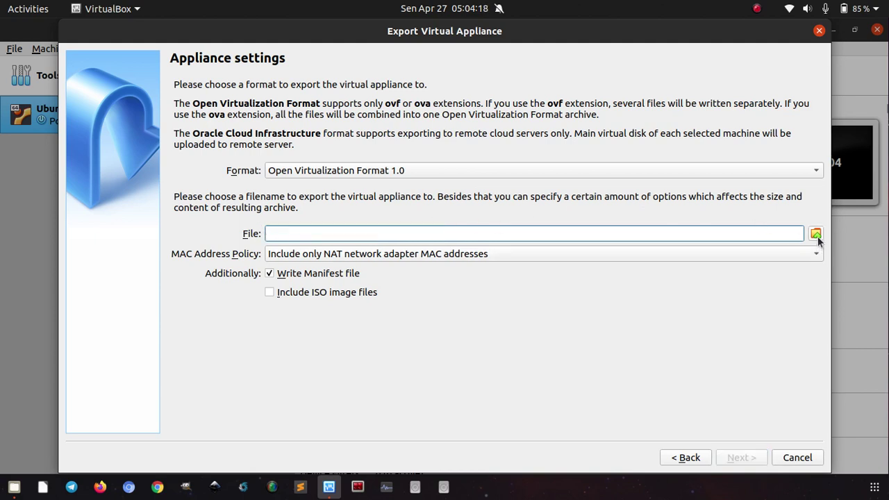
- Set the export destination to a file named Ubuntu2004.ova in the OVA folder under vbox on the devops drive
{"action": "left_click", "coordinate": [816, 235]}
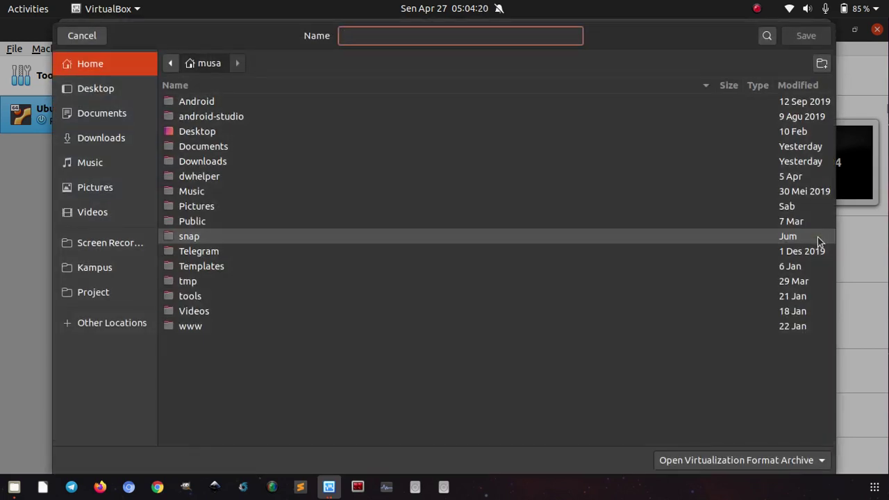
{"action": "left_click", "coordinate": [94, 325]}
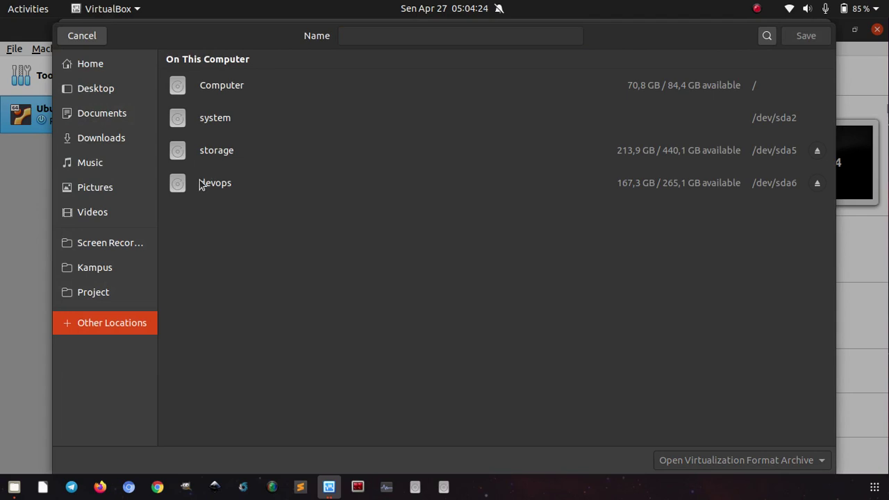
{"action": "left_click", "coordinate": [202, 182]}
{"action": "double_click", "coordinate": [195, 181]}
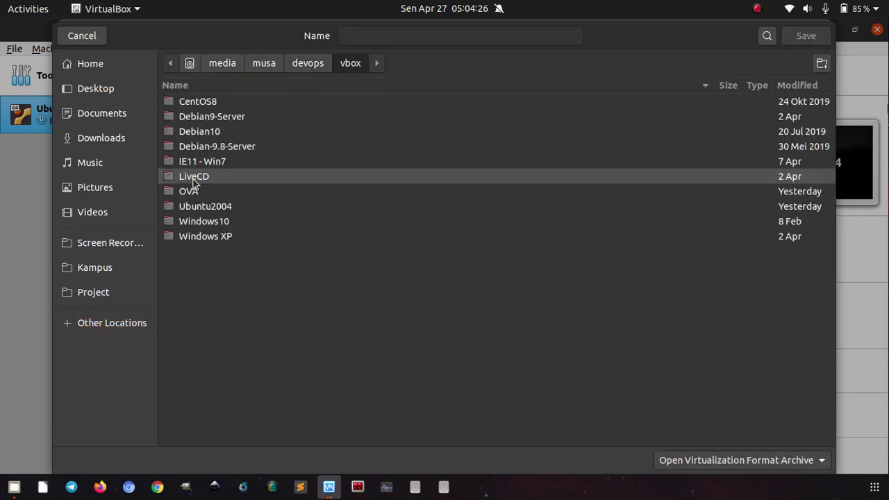
{"action": "double_click", "coordinate": [191, 192]}
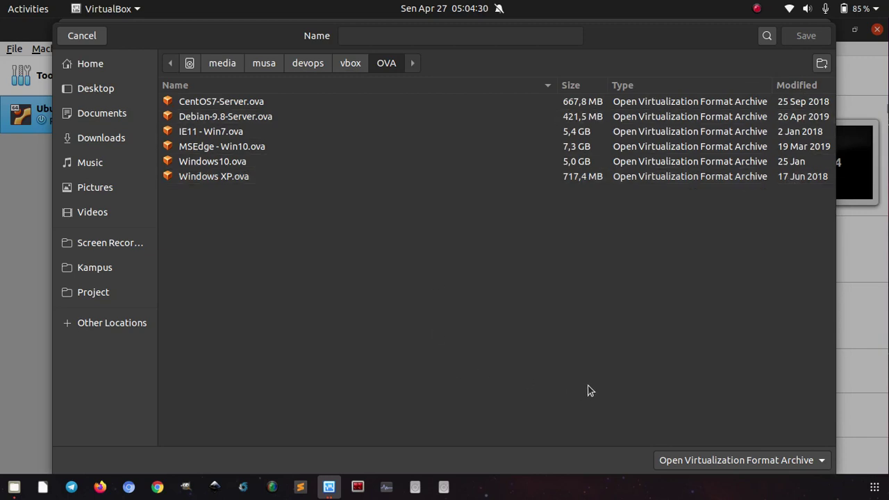
{"action": "left_click", "coordinate": [510, 33]}
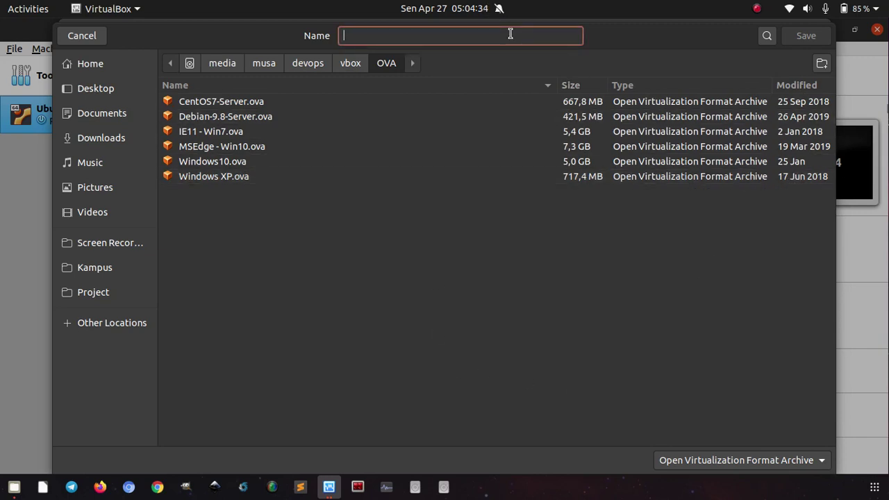
{"action": "type", "text": "Ubuntu"}
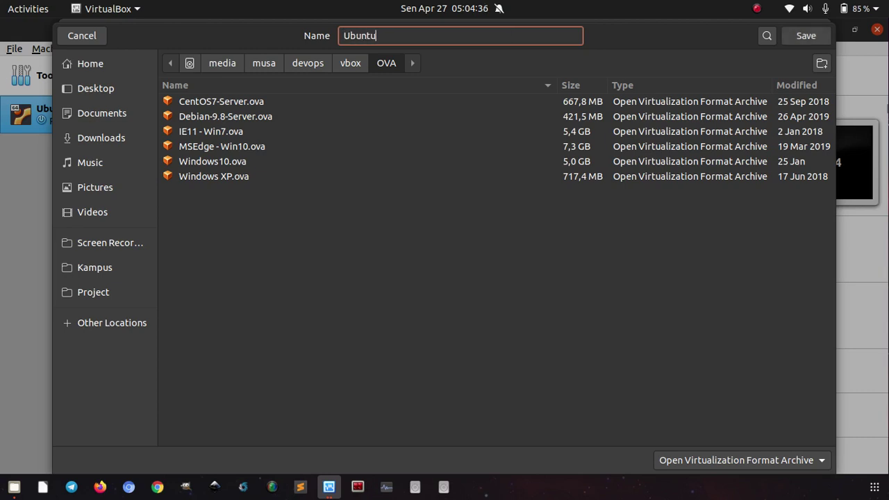
{"action": "type", "text": "2004.ova"}
{"action": "left_click", "coordinate": [806, 38]}
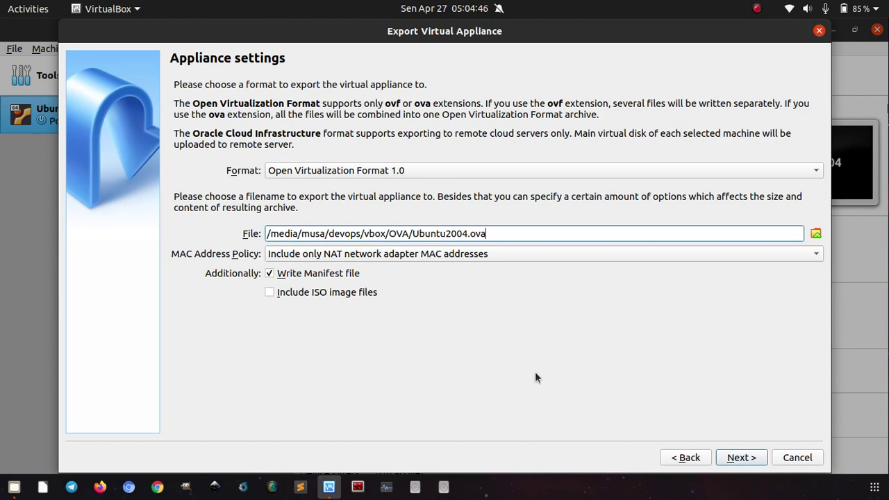
- Continue to the virtual system settings and export the appliance with the optional descriptive fields left blank
{"action": "left_click", "coordinate": [738, 457]}
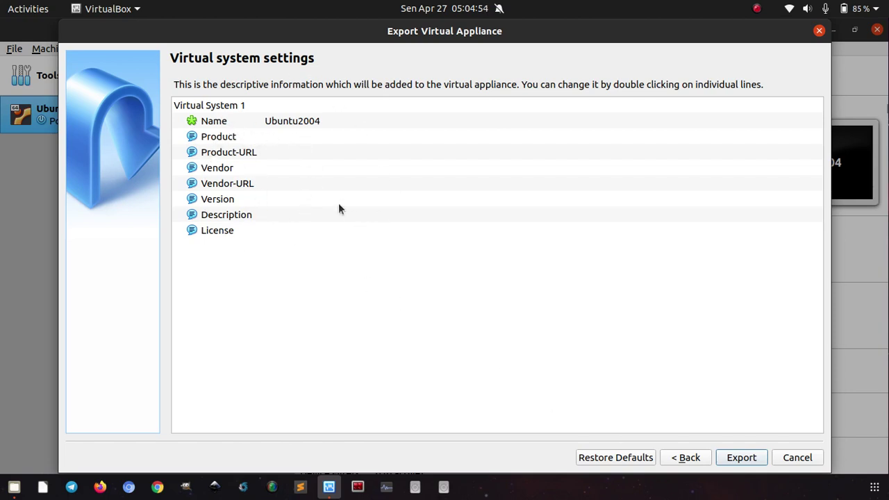
{"action": "double_click", "coordinate": [310, 139]}
{"action": "left_click", "coordinate": [311, 168]}
{"action": "left_click", "coordinate": [311, 168]}
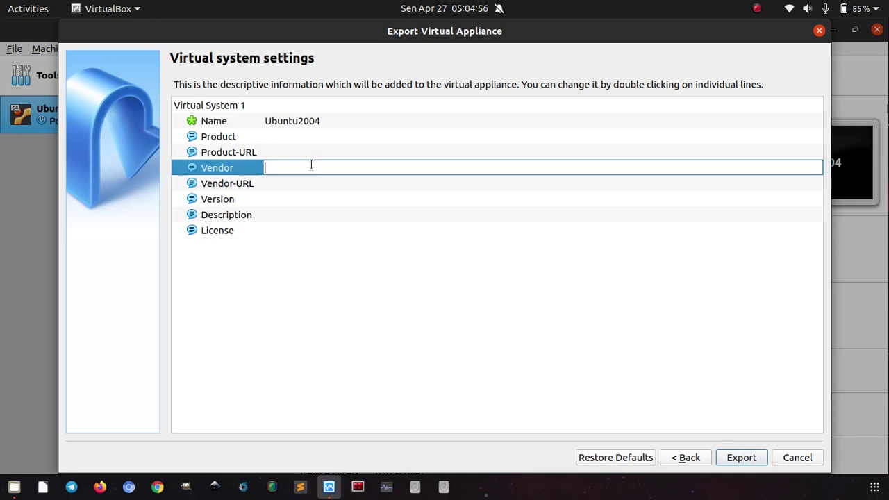
{"action": "double_click", "coordinate": [301, 184]}
{"action": "left_click", "coordinate": [308, 214]}
{"action": "left_click", "coordinate": [302, 230]}
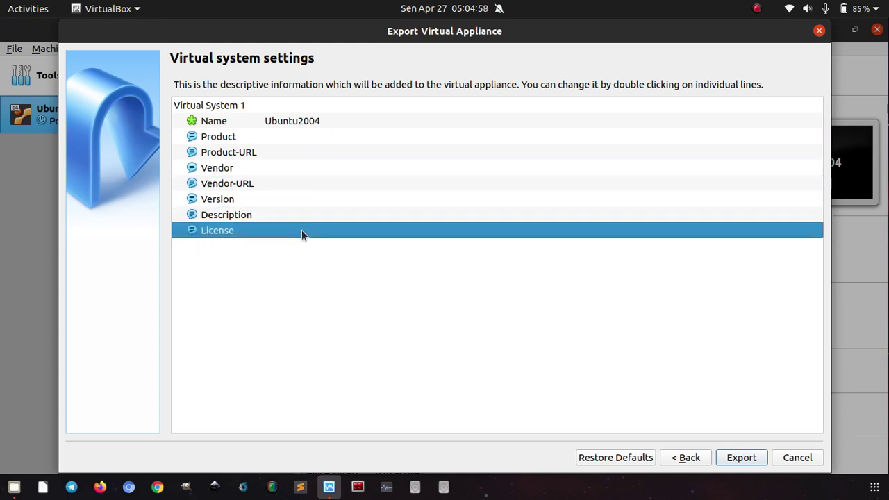
{"action": "left_click", "coordinate": [740, 458]}
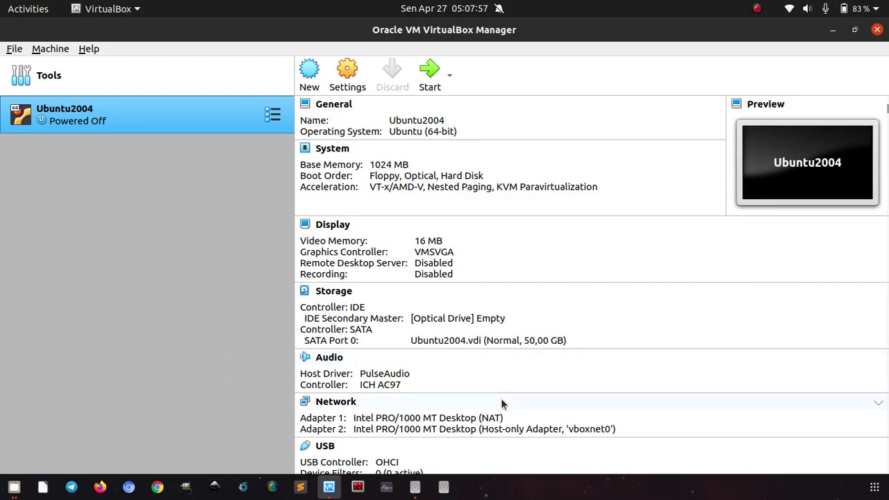
- Switch to the Files window and compare the sizes of the exported Ubuntu2004.ova and the original Ubuntu2004.vdi
{"action": "left_click", "coordinate": [416, 487]}
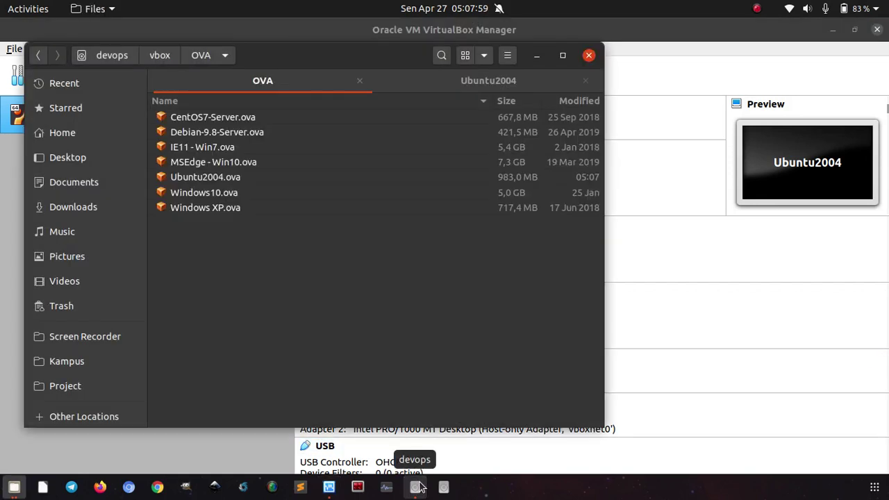
{"action": "left_click", "coordinate": [269, 178]}
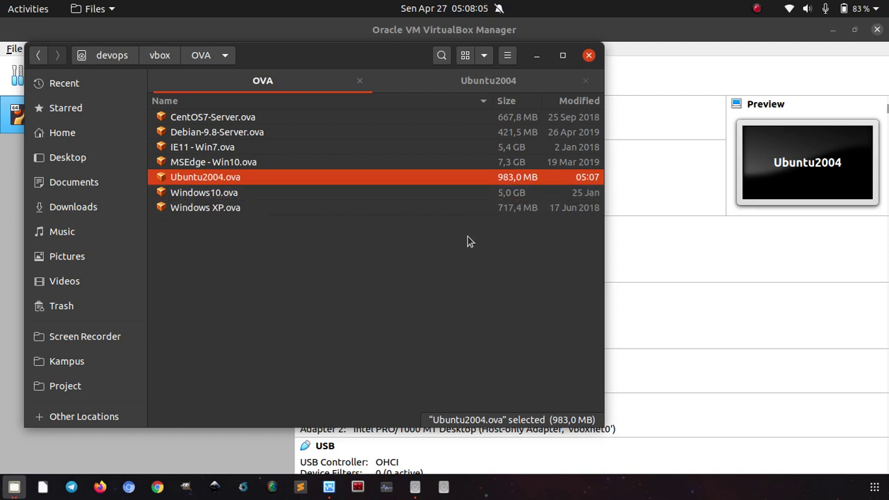
{"action": "left_click", "coordinate": [443, 83]}
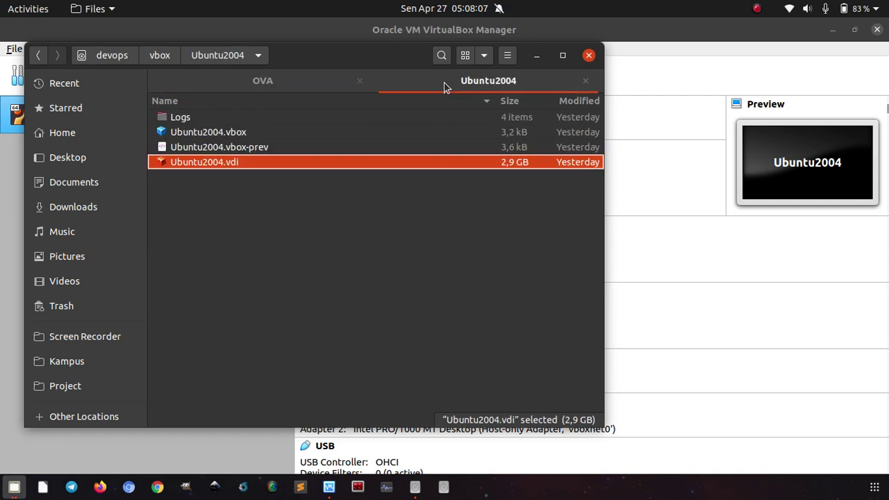
{"action": "left_click", "coordinate": [249, 166]}
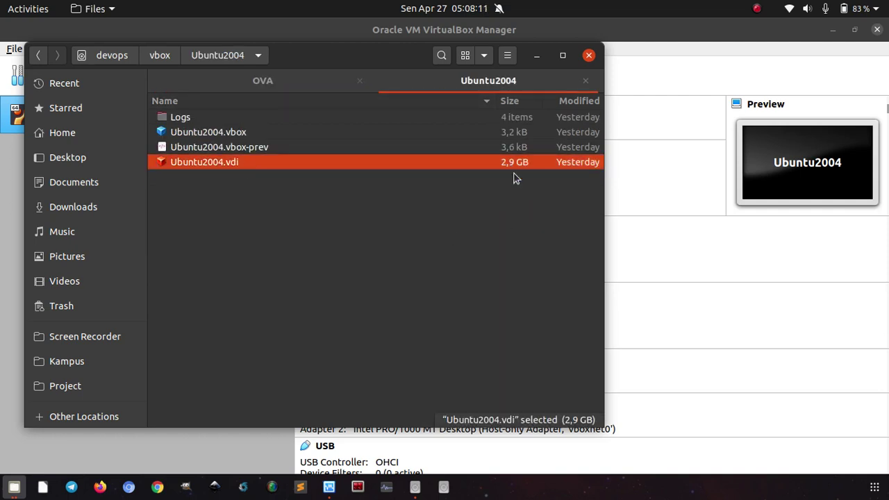
{"action": "left_click", "coordinate": [298, 90]}
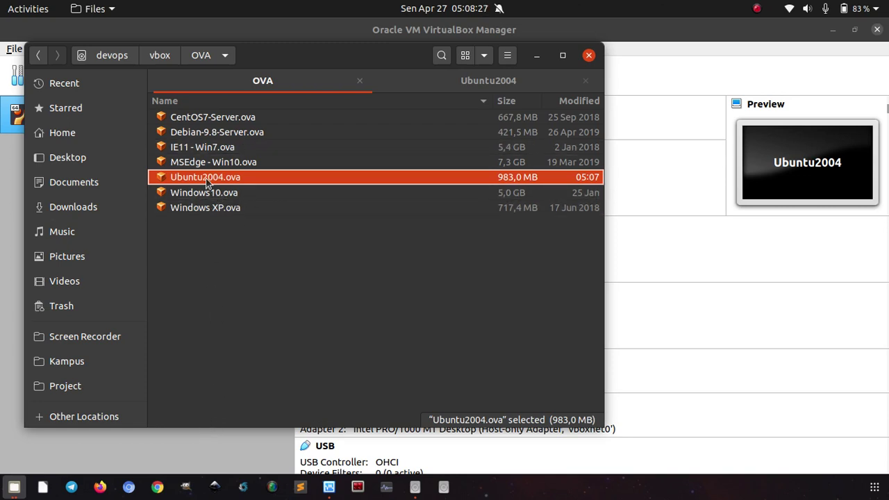
- Return to VirtualBox Manager, start an appliance import and choose Ubuntu2004.ova from the devops drive's vbox/OVA folder as the source file
{"action": "left_click", "coordinate": [190, 457]}
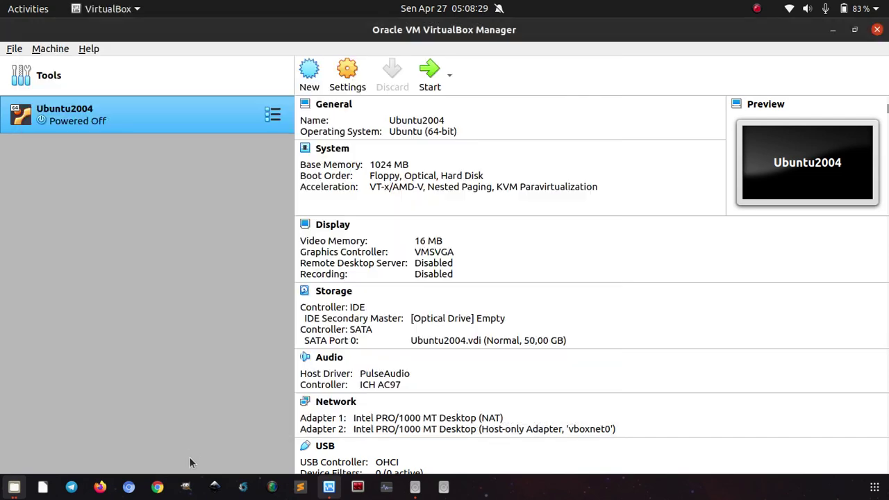
{"action": "left_click", "coordinate": [14, 50]}
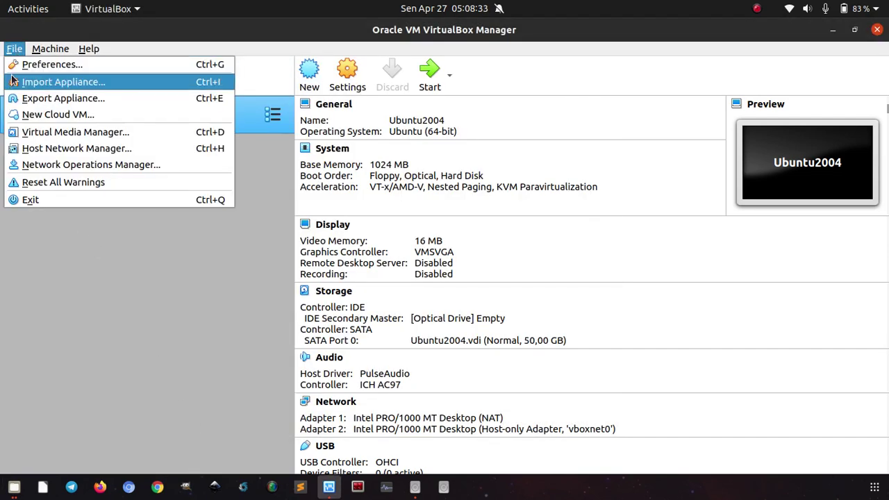
{"action": "left_click", "coordinate": [16, 80]}
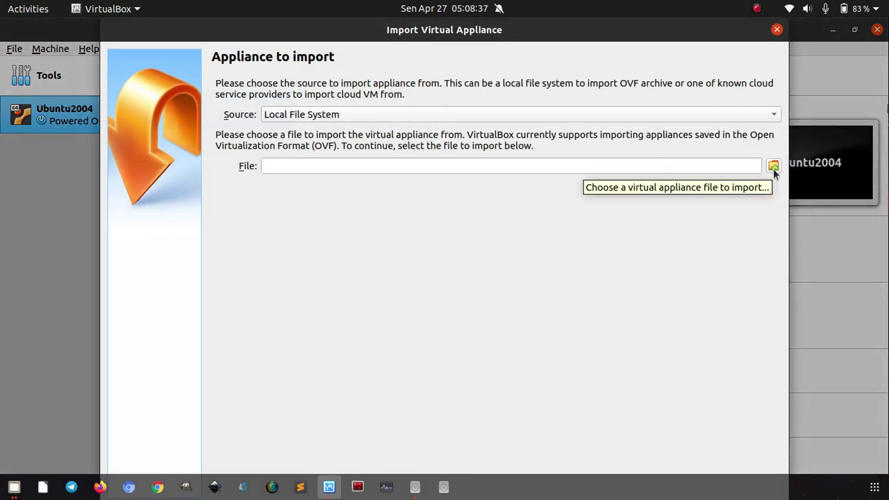
{"action": "left_click", "coordinate": [773, 167]}
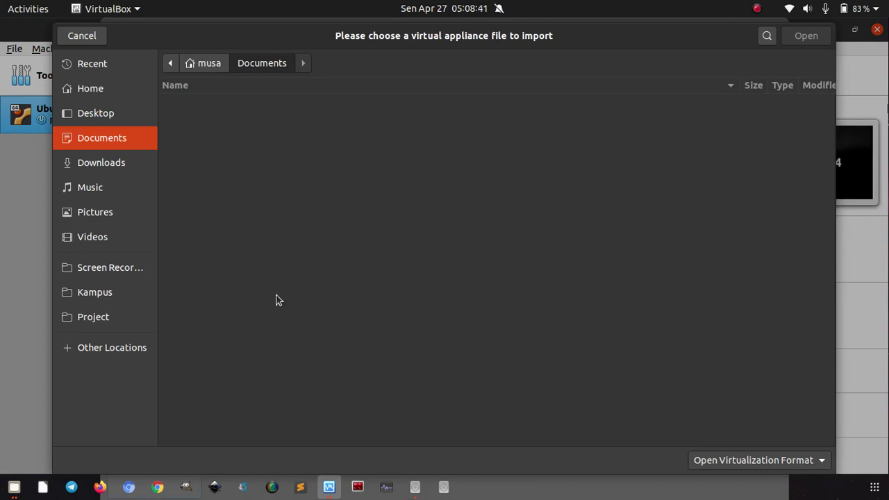
{"action": "left_click", "coordinate": [70, 350]}
{"action": "double_click", "coordinate": [205, 187]}
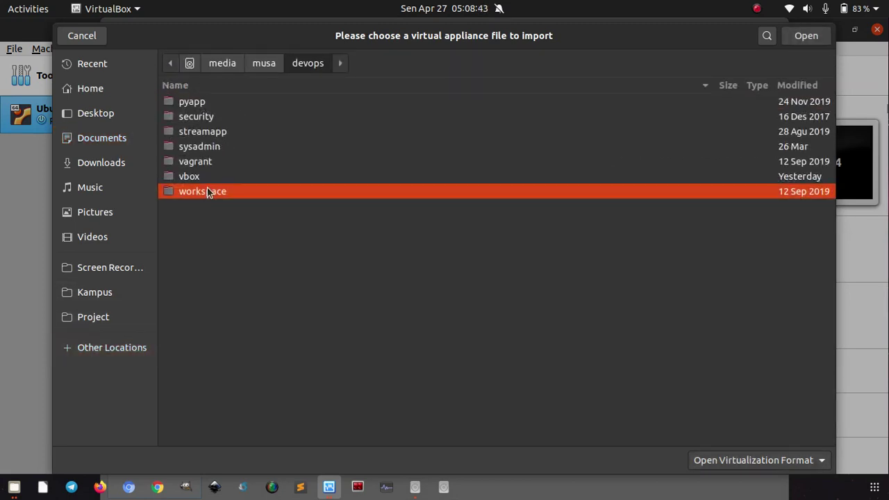
{"action": "double_click", "coordinate": [195, 177]}
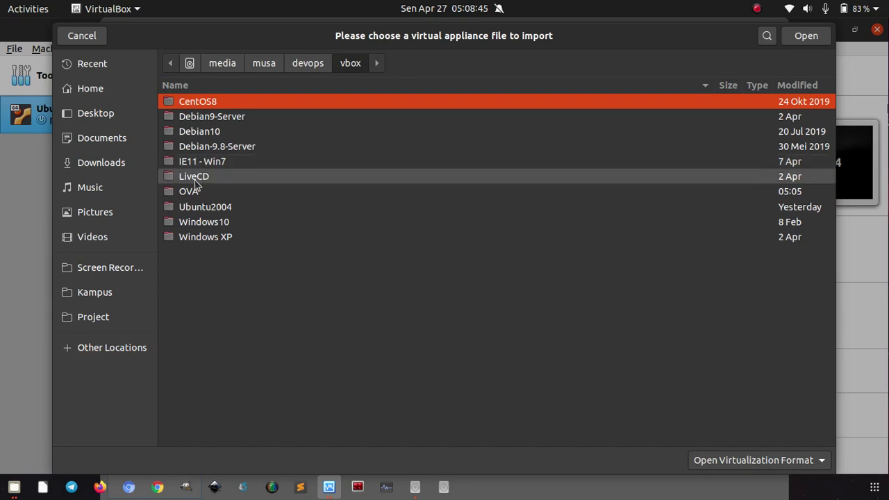
{"action": "left_click", "coordinate": [190, 193]}
{"action": "double_click", "coordinate": [190, 193]}
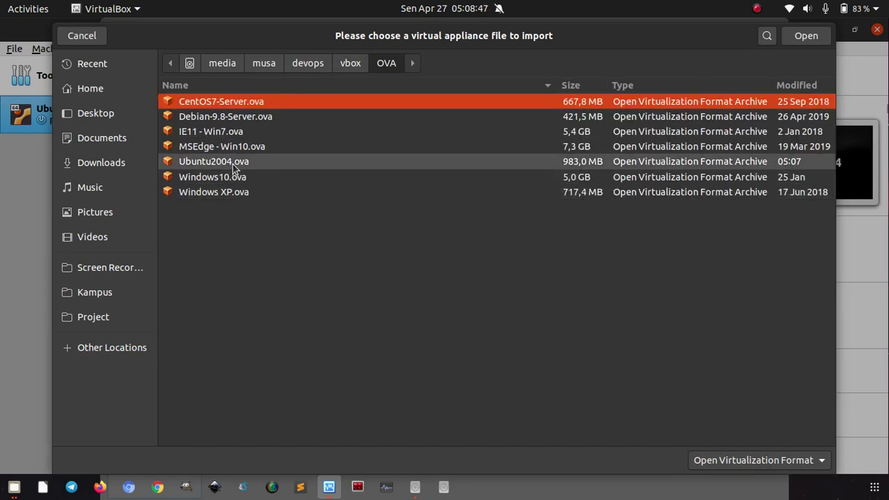
{"action": "left_click", "coordinate": [234, 165]}
{"action": "double_click", "coordinate": [234, 167]}
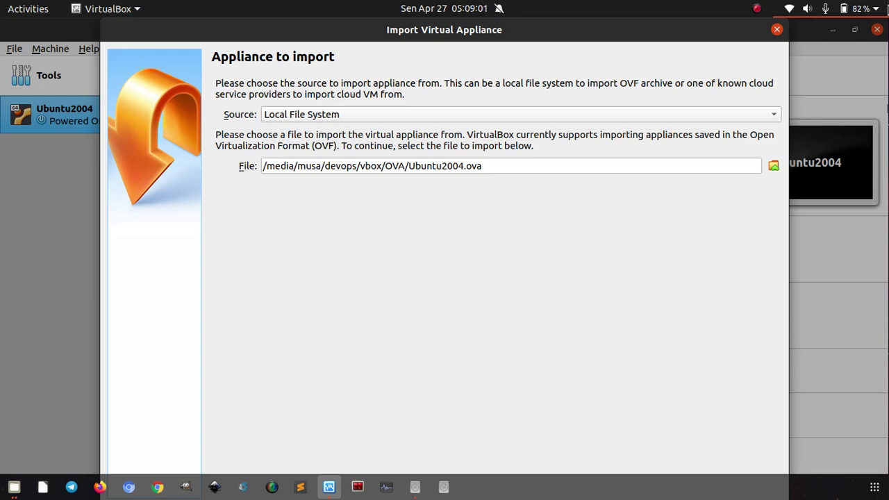
- Switch to the system Settings, set the Dock's position on screen to Right, and minimize the Settings window
{"action": "left_click", "coordinate": [886, 10]}
{"action": "left_click", "coordinate": [734, 165]}
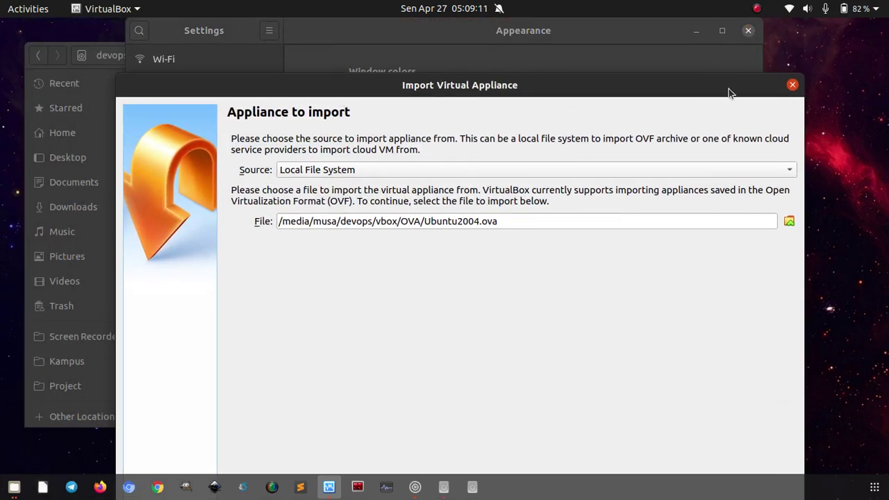
{"action": "left_click", "coordinate": [591, 47]}
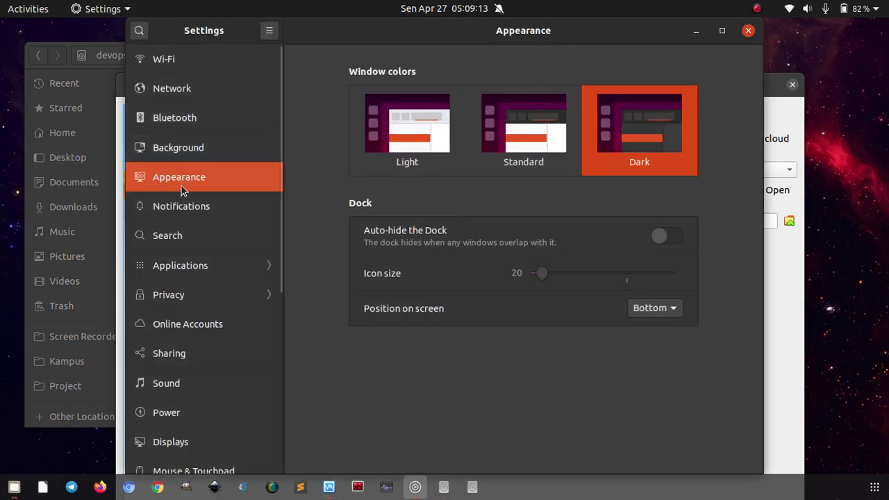
{"action": "left_click", "coordinate": [665, 309]}
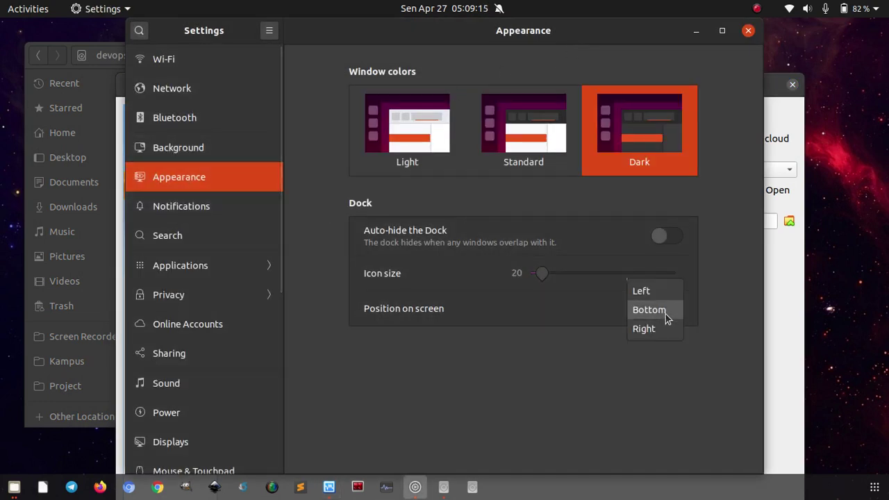
{"action": "left_click", "coordinate": [663, 331]}
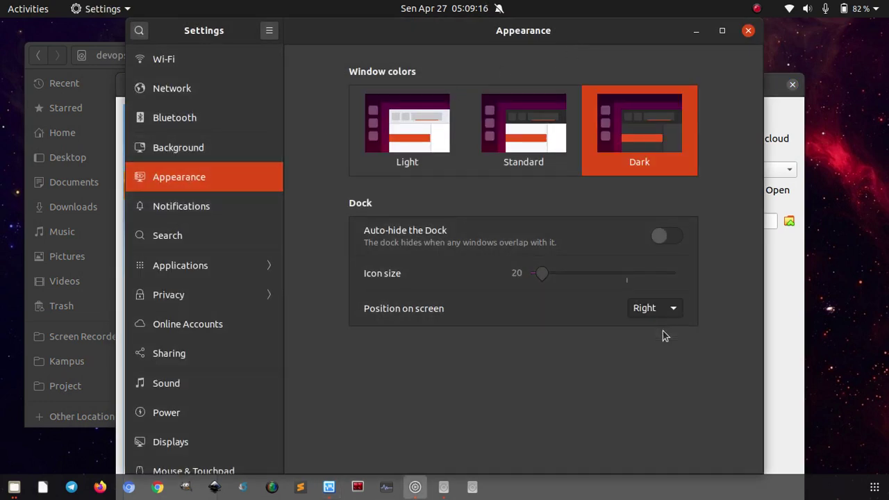
{"action": "left_click", "coordinate": [697, 31]}
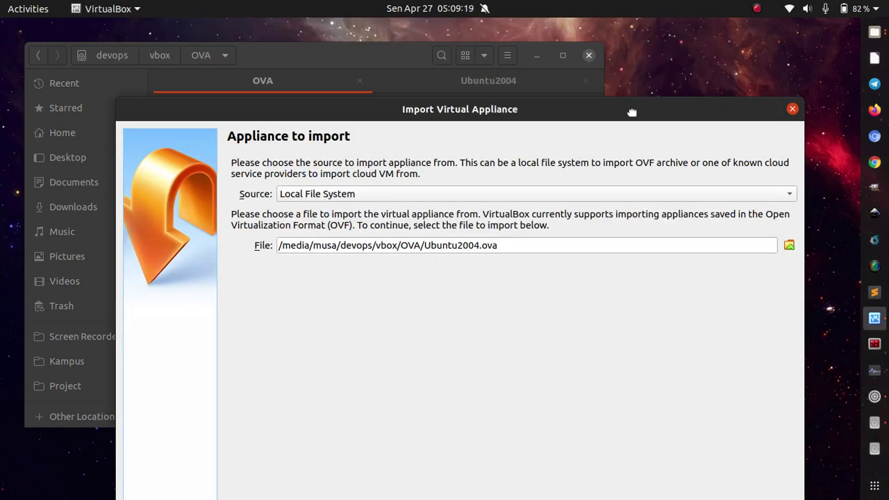
- Continue to the appliance settings and set the MAC address policy to generate new MAC addresses for all network adapters
{"action": "left_click_drag", "start_coordinate": [631, 111], "coordinate": [653, 47]}
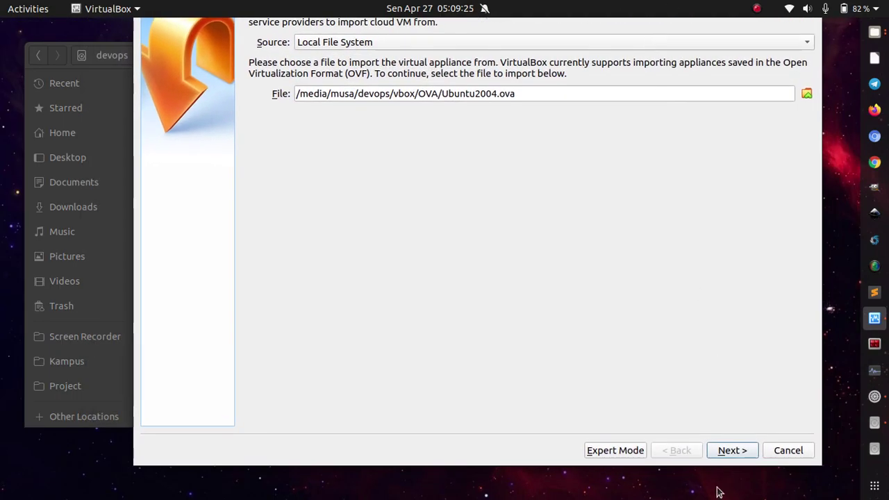
{"action": "left_click", "coordinate": [734, 452]}
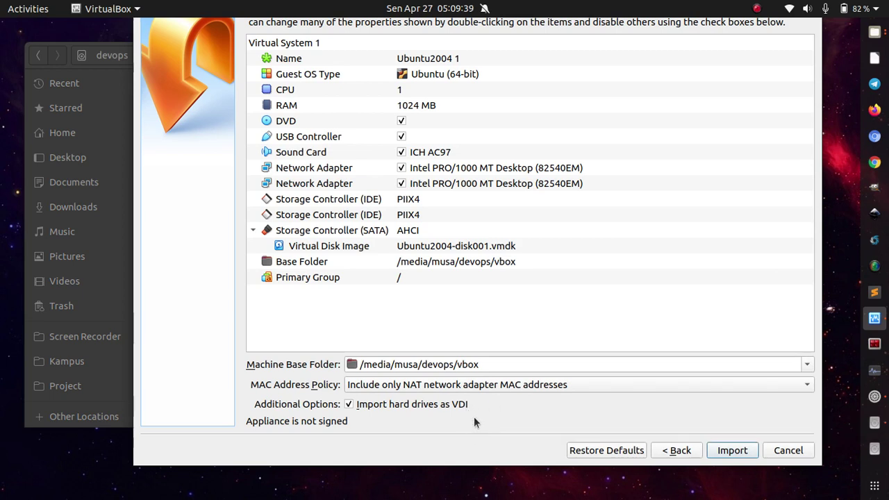
{"action": "left_click", "coordinate": [493, 387]}
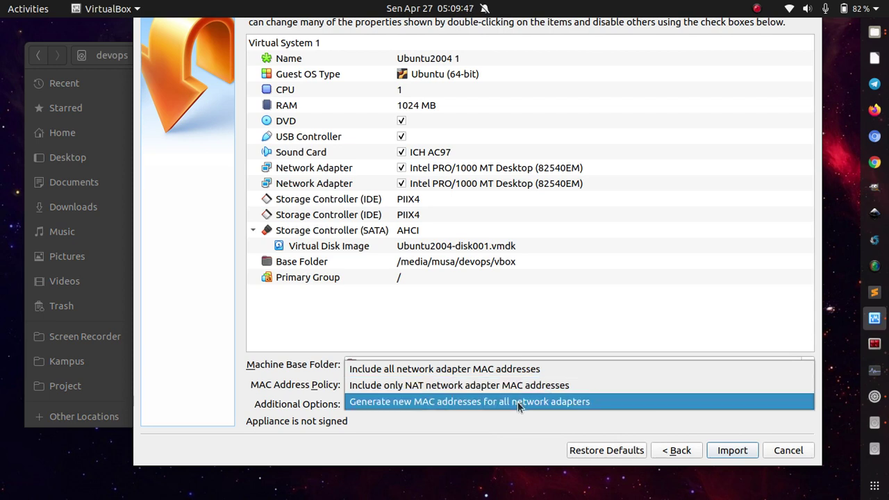
{"action": "left_click", "coordinate": [517, 403]}
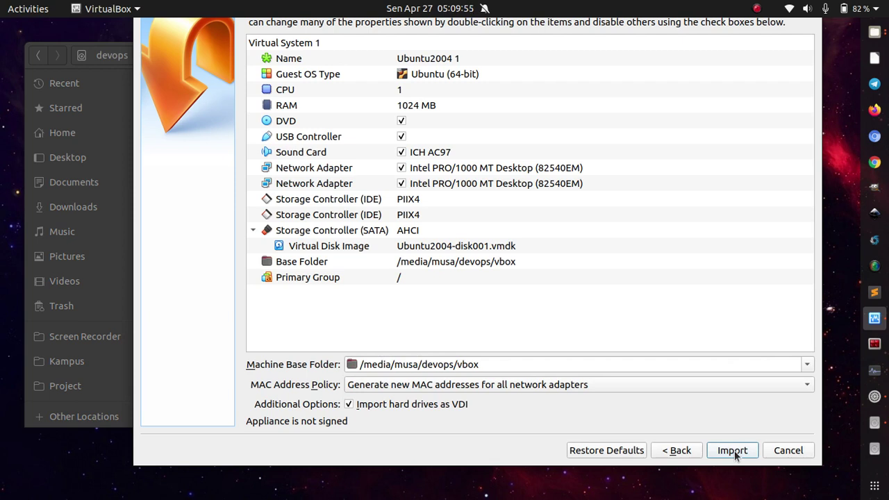
- Open the appliance name for editing, keep it as Ubuntu2004 1, and import the appliance
{"action": "double_click", "coordinate": [441, 58]}
{"action": "key", "text": "End"}
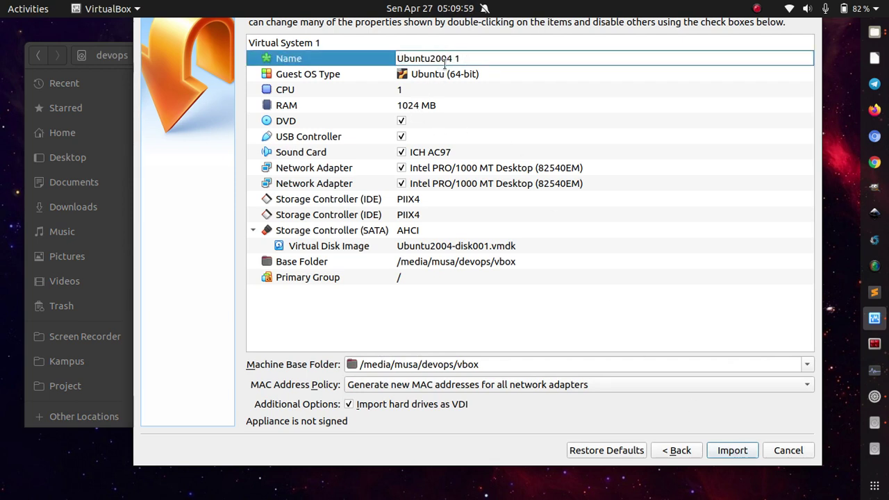
{"action": "left_click_drag", "start_coordinate": [397, 59], "coordinate": [459, 58]}
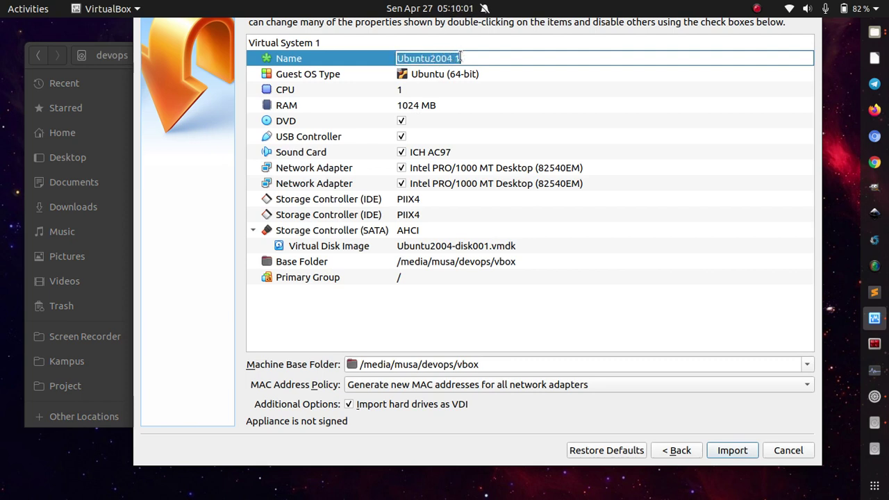
{"action": "left_click", "coordinate": [464, 58]}
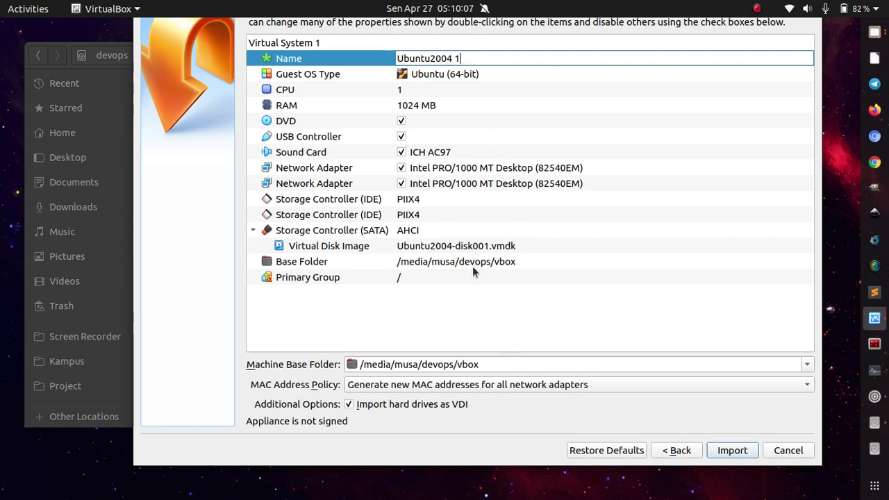
{"action": "left_click", "coordinate": [731, 452]}
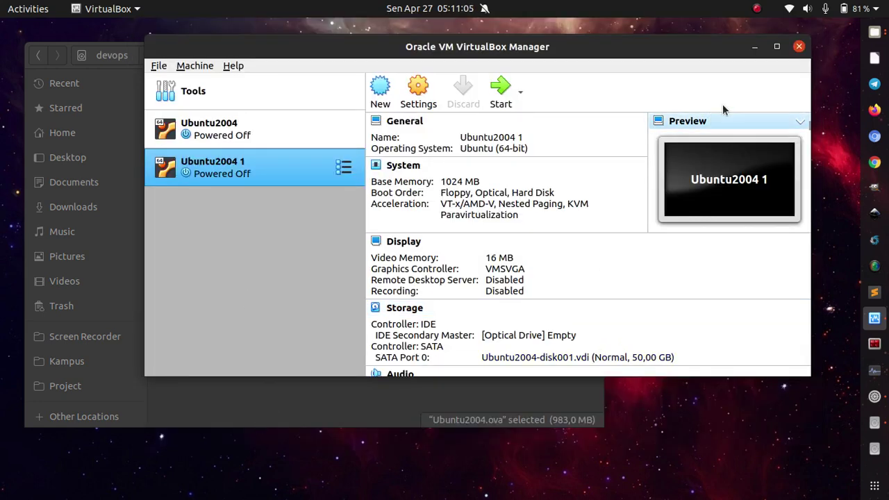
- Maximize VirtualBox Manager and compare network adapters 1 and 2 in the Ubuntu2004 1 settings, closing them without changes
{"action": "left_click", "coordinate": [776, 47]}
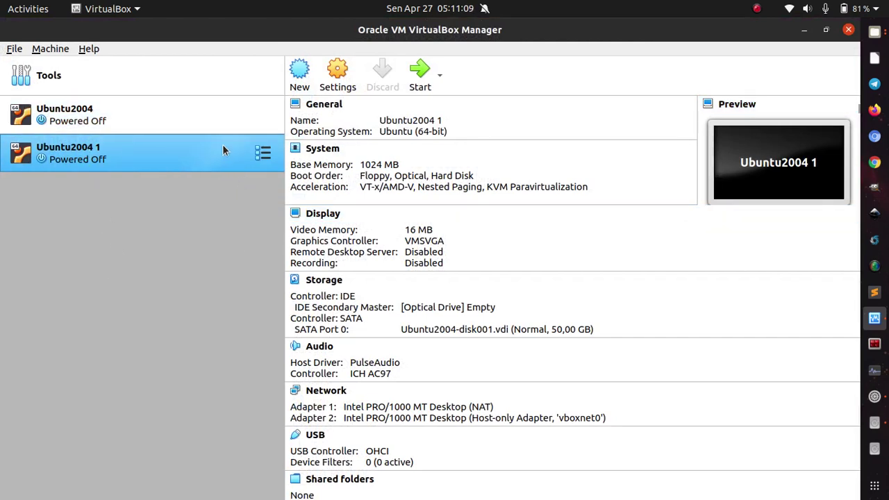
{"action": "left_click", "coordinate": [348, 74]}
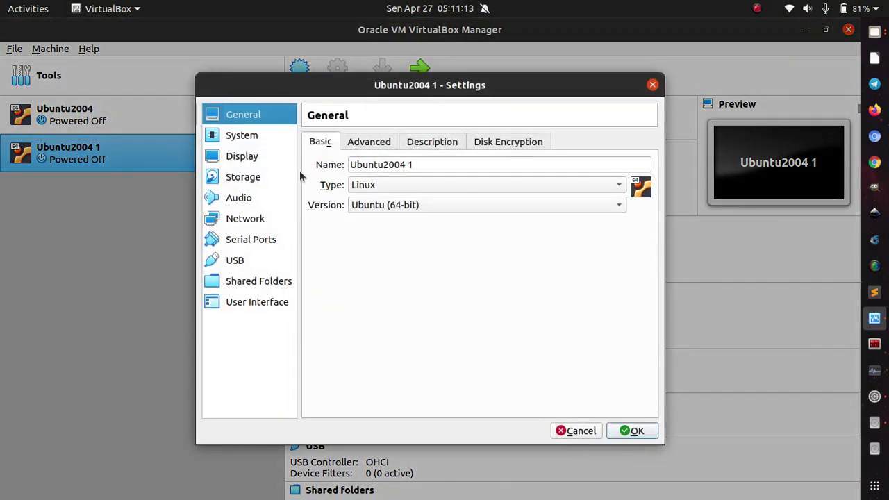
{"action": "left_click", "coordinate": [257, 219]}
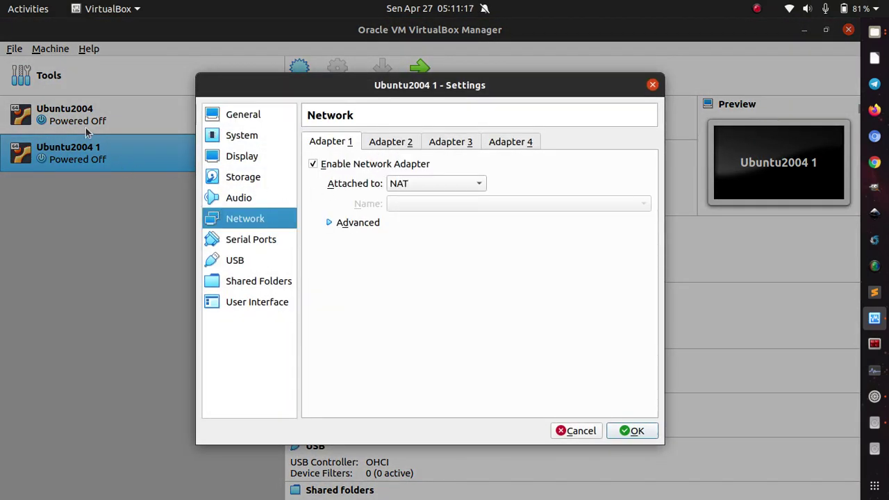
{"action": "left_click", "coordinate": [386, 141]}
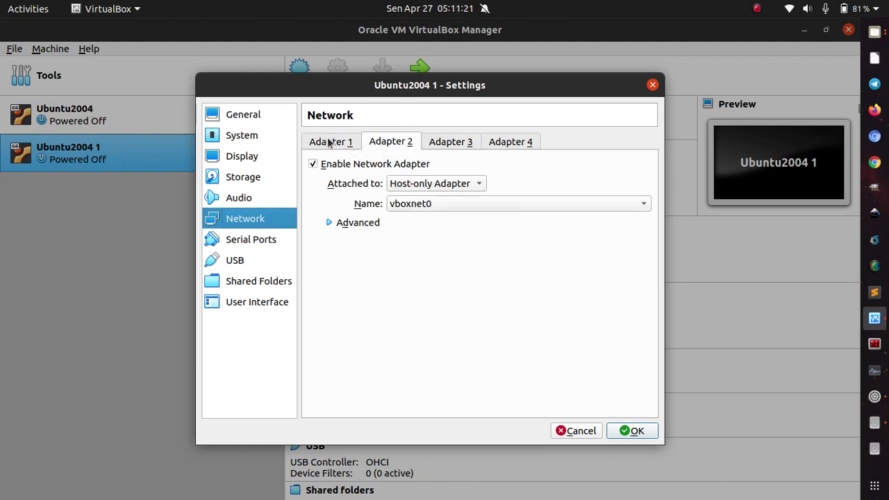
{"action": "left_click", "coordinate": [331, 142]}
{"action": "left_click", "coordinate": [377, 143]}
{"action": "left_click", "coordinate": [335, 142]}
{"action": "left_click", "coordinate": [389, 145]}
{"action": "left_click", "coordinate": [575, 433]}
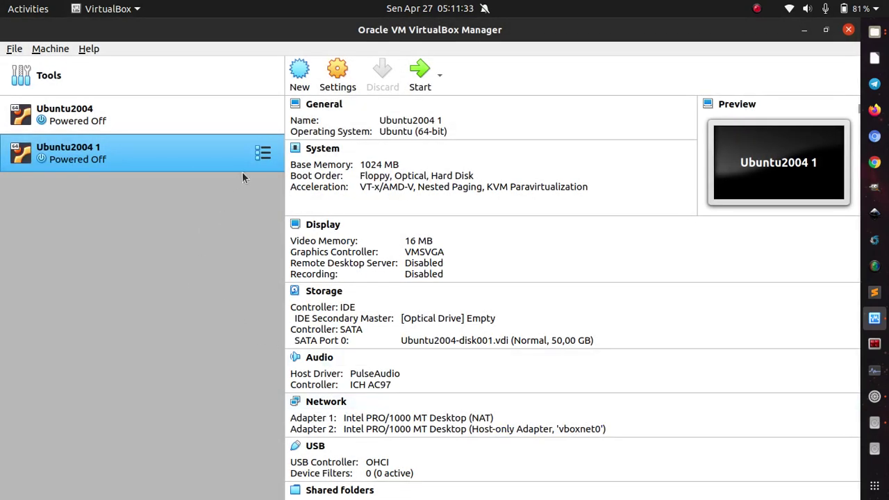
- Start the Ubuntu2004 1 virtual machine and log in at its console with the account's username and password
{"action": "left_click", "coordinate": [416, 89]}
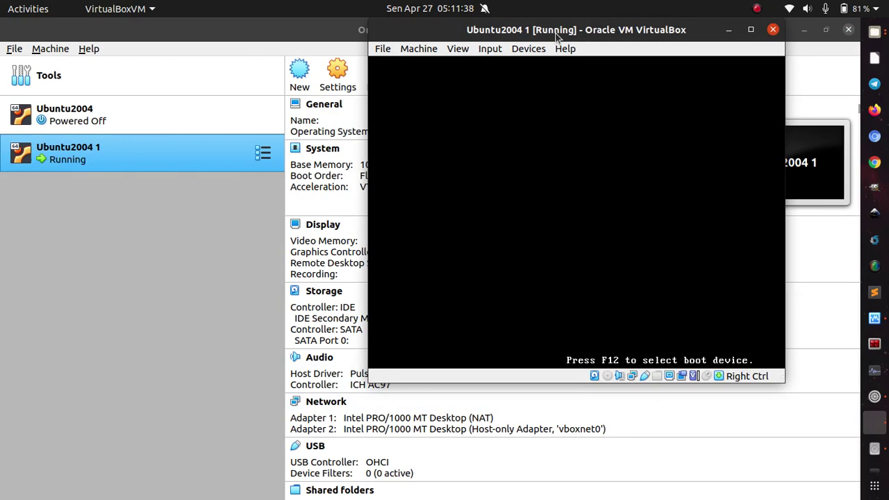
{"action": "left_click_drag", "start_coordinate": [552, 34], "coordinate": [428, 51]}
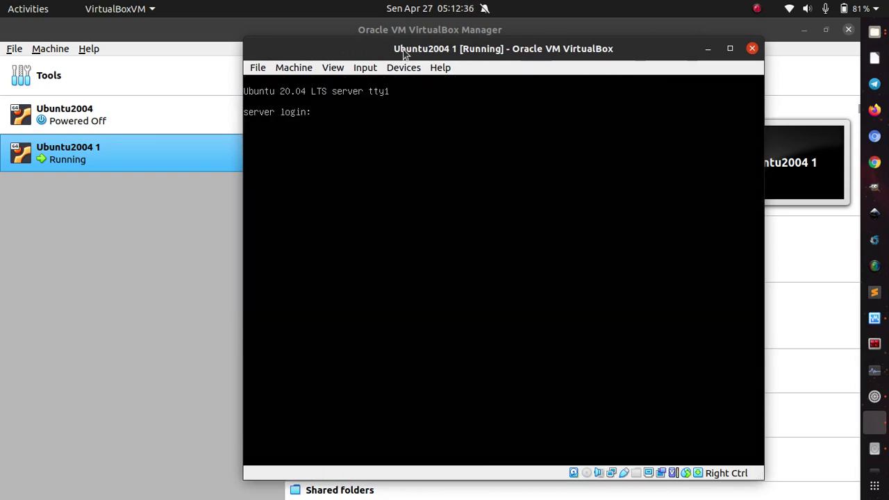
{"action": "type", "text": "musa"}
{"action": "key", "text": "Return"}
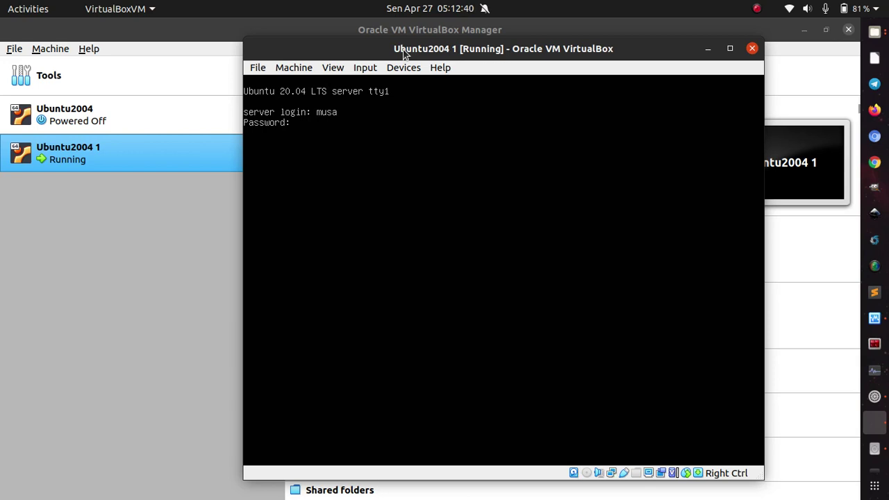
{"action": "key", "text": "Return"}
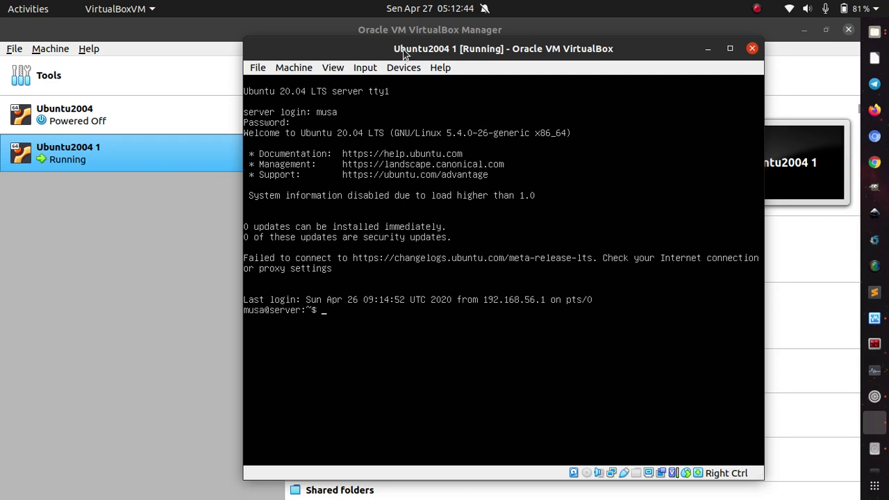
- List the virtual machine's network interfaces and IP addresses with the ip addr command
{"action": "type", "text": "ip addr"}
{"action": "key", "text": "Return"}
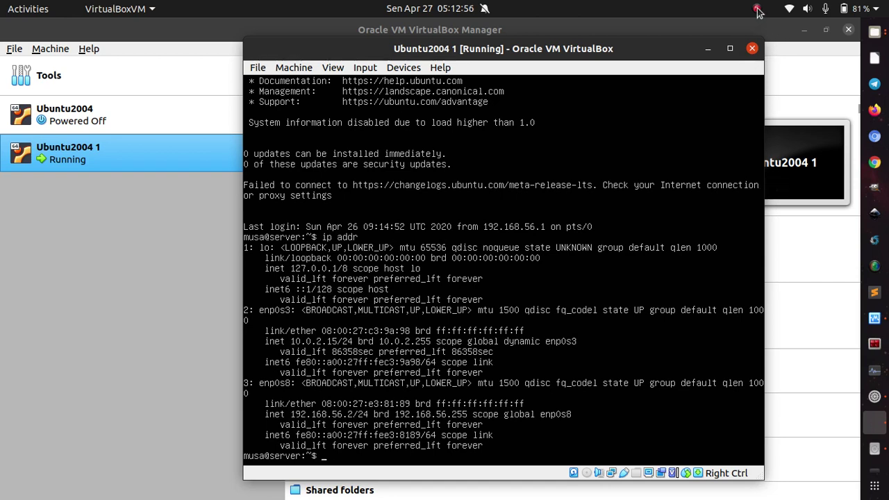
- Switch to Terminator on the host and connect over ssh to the user account at 192.168.56.2, entering the account password
{"action": "left_click", "coordinate": [874, 351]}
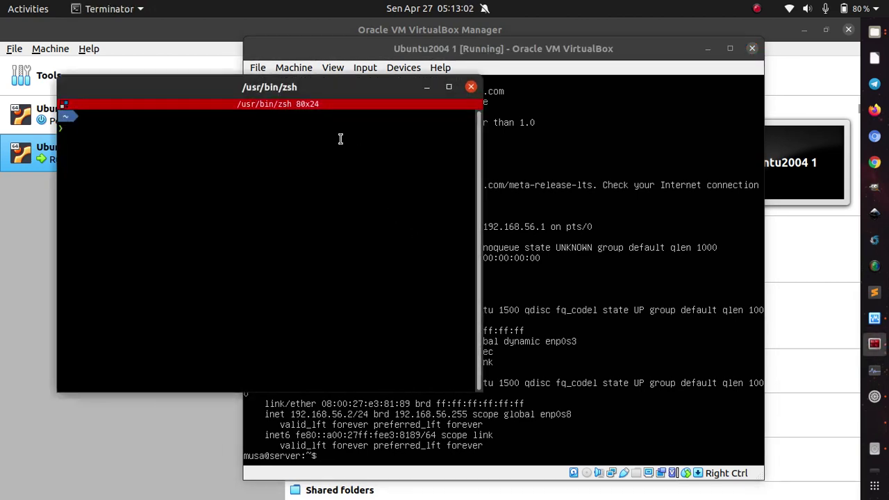
{"action": "type", "text": "ssh "}
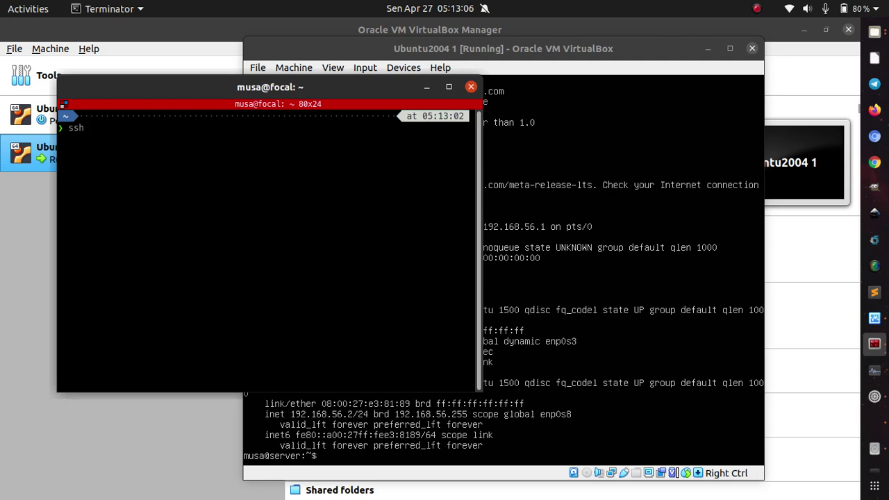
{"action": "type", "text": "r"}
{"action": "key", "text": "BackSpace"}
{"action": "type", "text": "musa@192.168.56.2"}
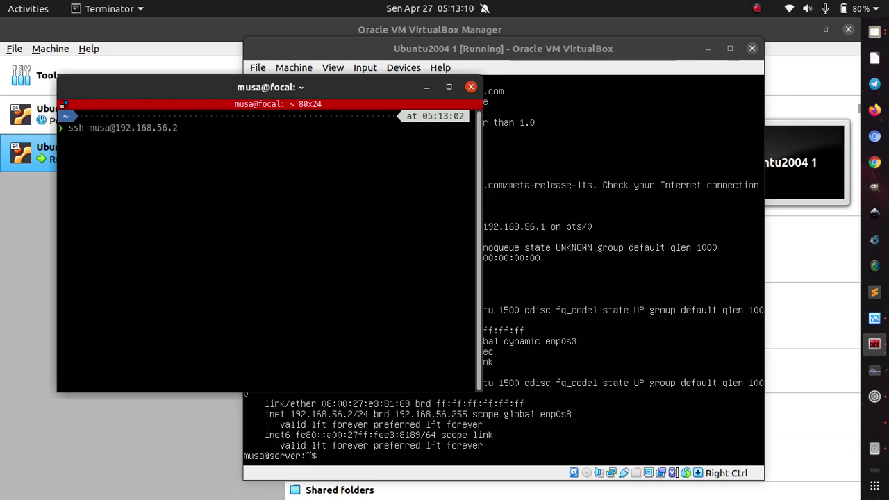
{"action": "key", "text": "Return"}
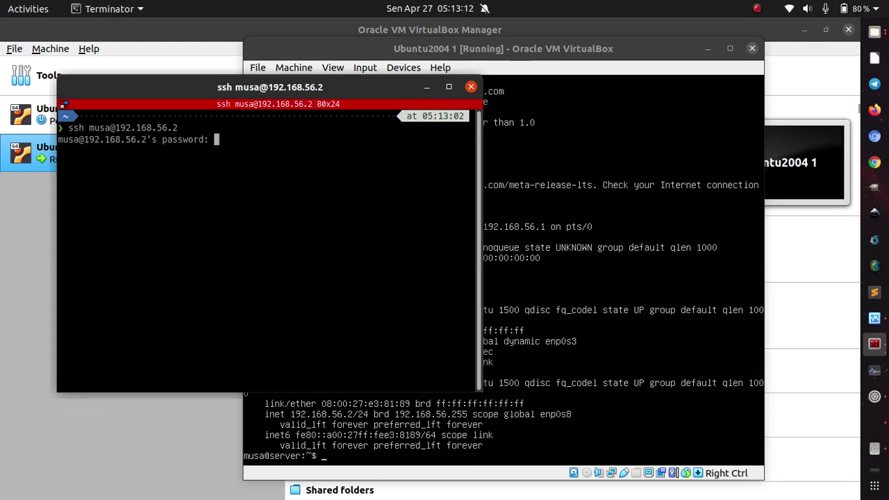
{"action": "key", "text": "Return"}
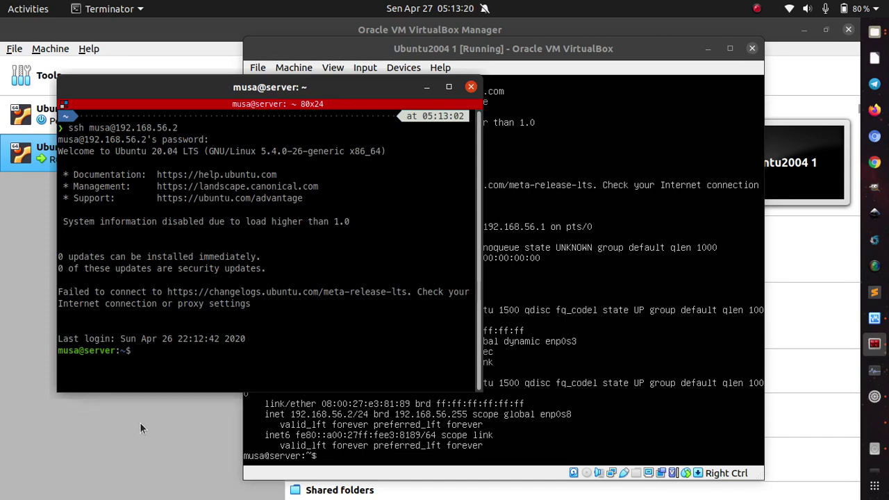
- Switch back to VirtualBox Manager and select the original Ubuntu2004 virtual machine
{"action": "key", "text": "alt+Tab"}
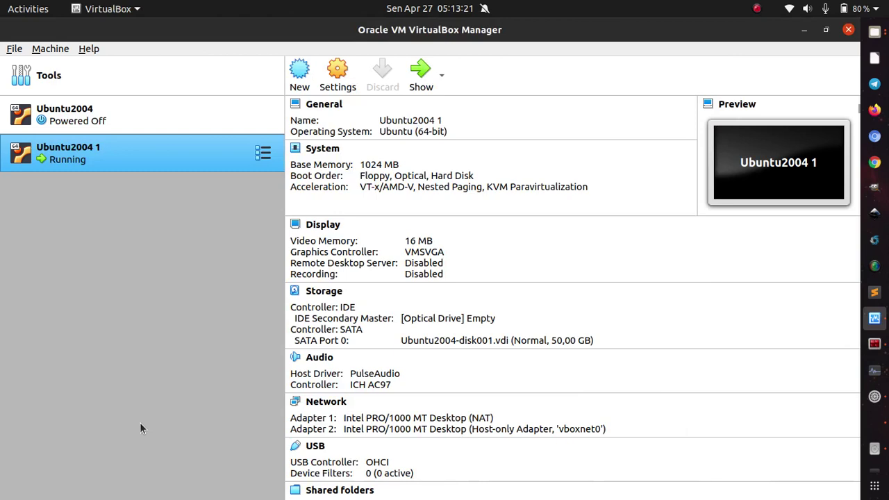
{"action": "left_click", "coordinate": [126, 111]}
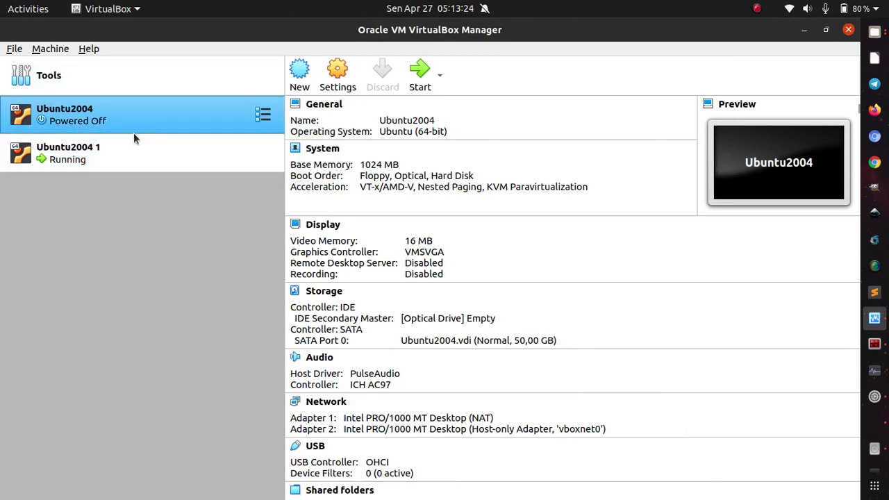